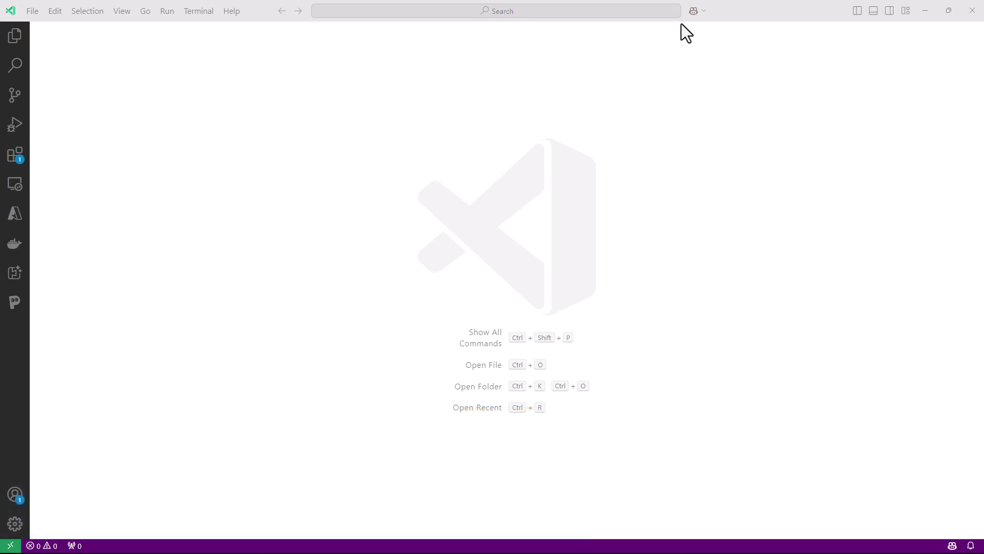
click(694, 14)
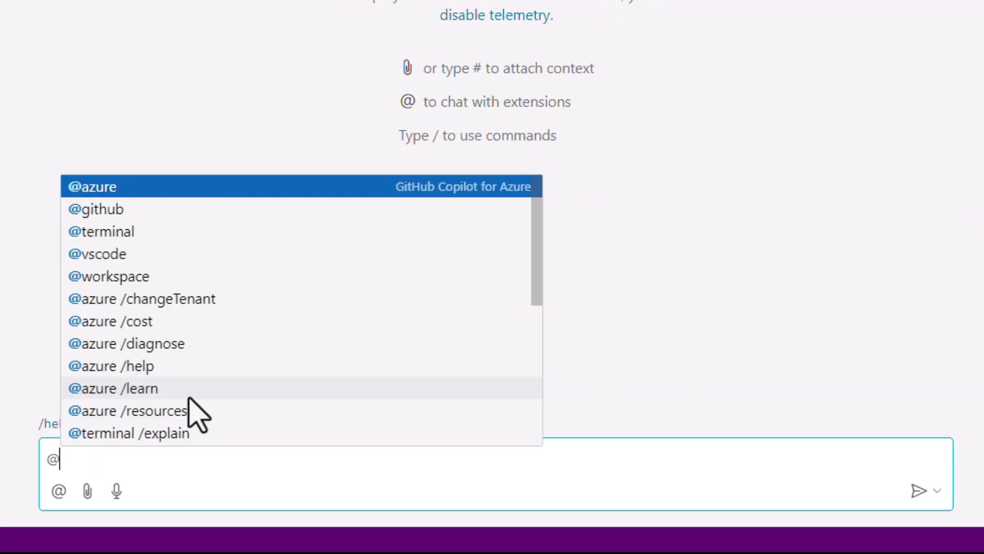
text(@azure)
key(Tab)
text(what )
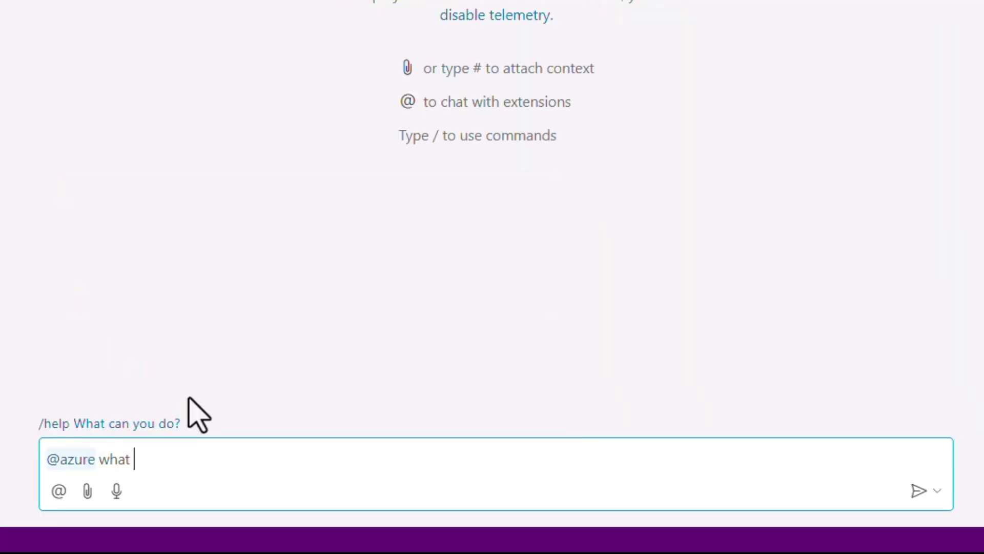
text(AI models, generall)
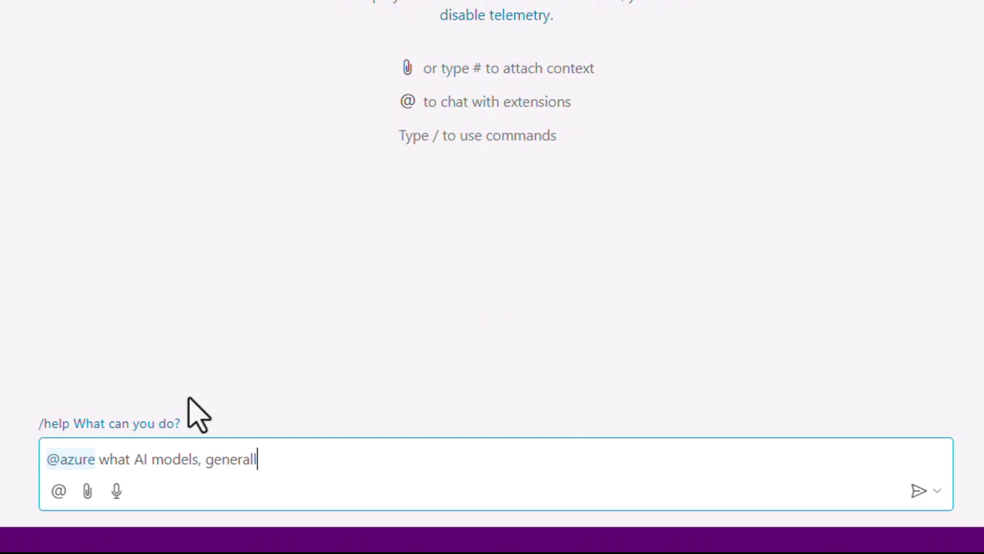
text(y, can I use in Azure?)
key(Return)
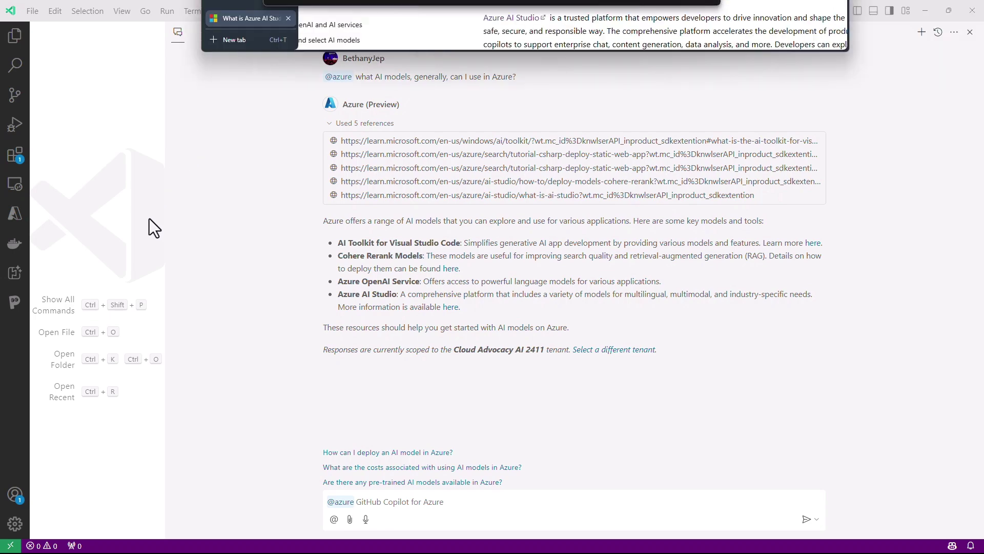
Move the 'What is Azure AI Studio?' article into its own maximized window
drag(149, 219, 720, 9)
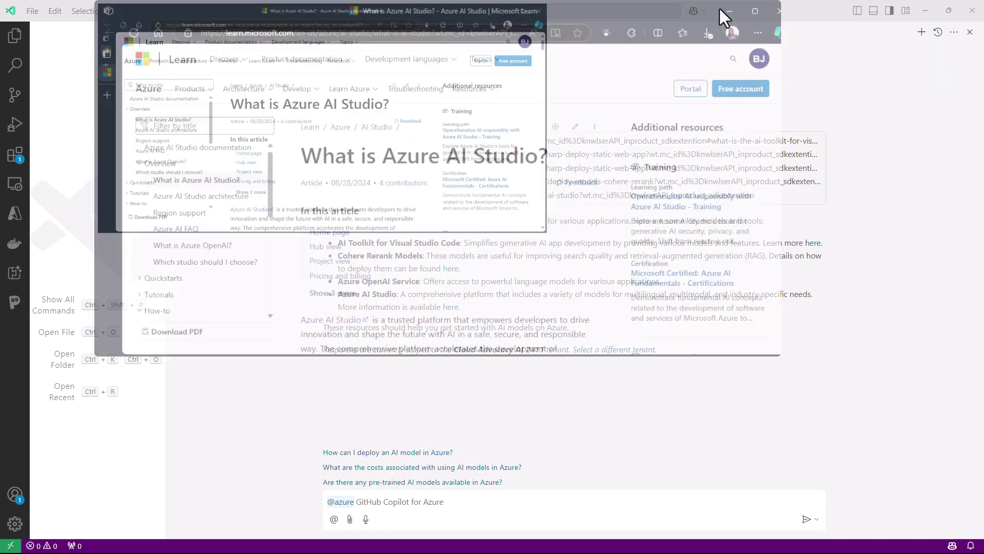
scroll(351, 266, down, 3)
scroll(351, 266, down, 3)
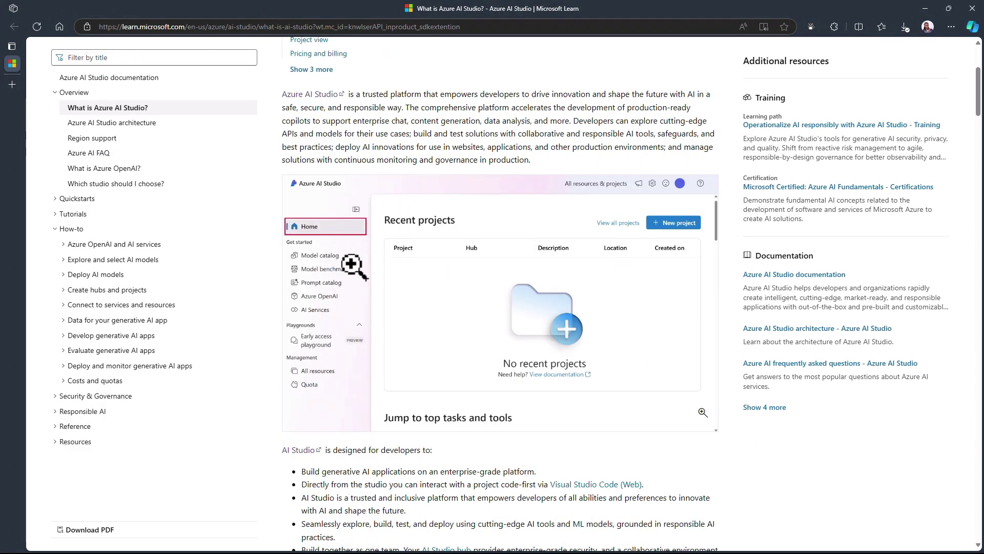
scroll(350, 266, down, 5)
scroll(350, 266, down, 5)
scroll(351, 266, down, 4)
scroll(351, 267, down, 3)
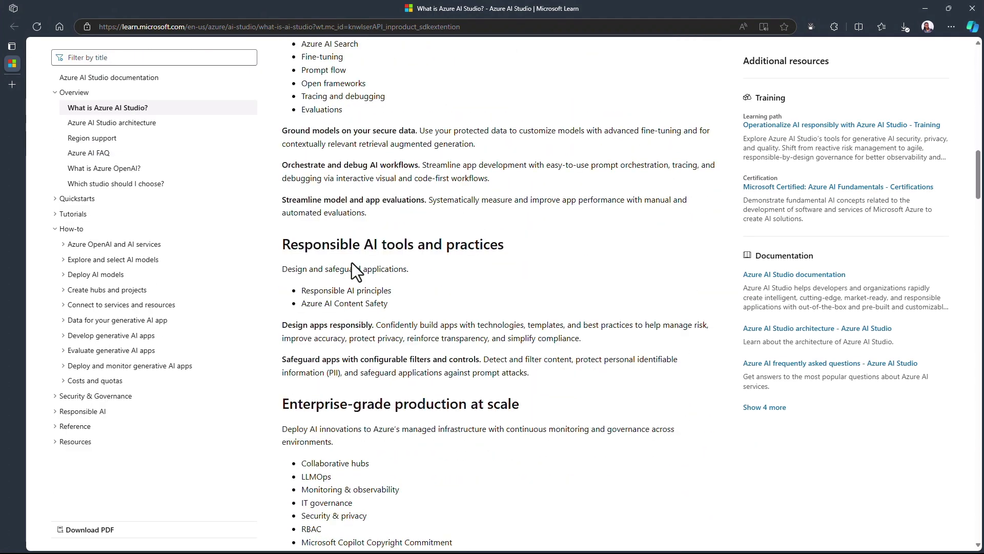
scroll(352, 268, down, 5)
scroll(351, 269, down, 4)
scroll(351, 269, down, 3)
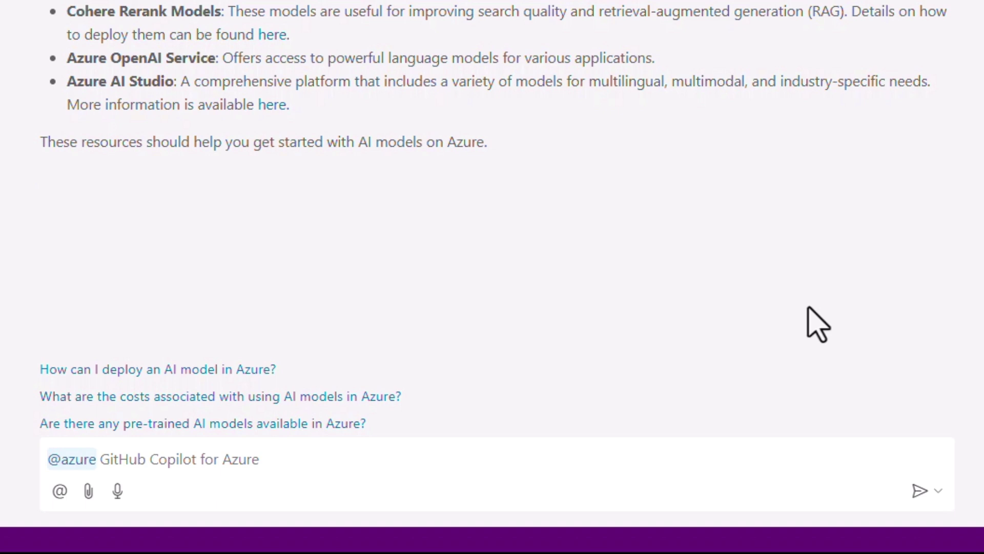
click(345, 465)
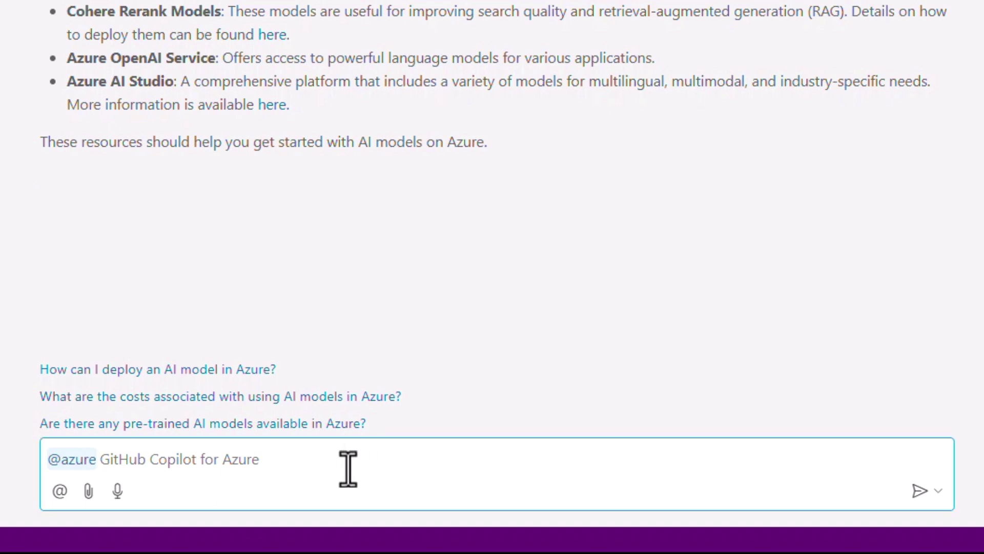
text(where do I)
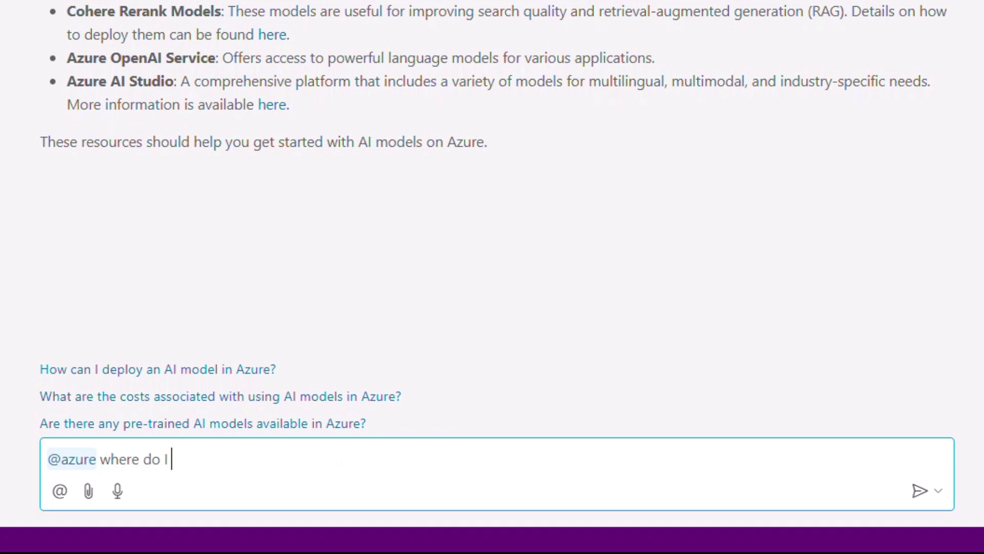
text( have gpt-4o deployed?)
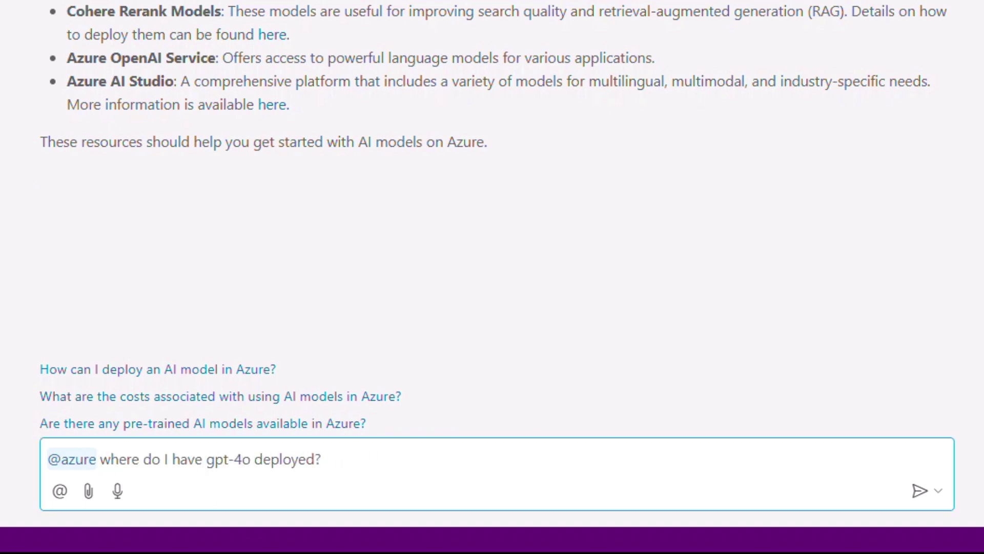
key(Return)
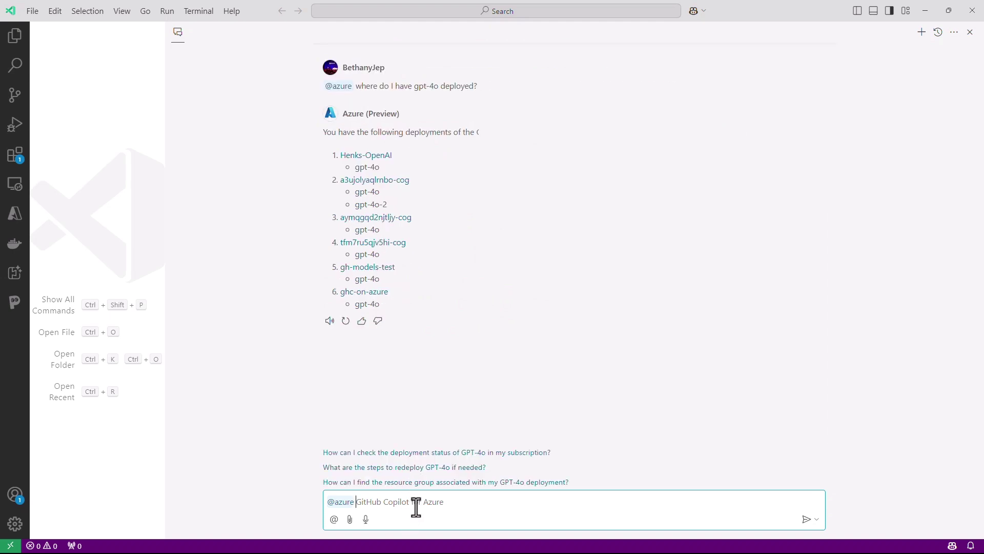
text(sha)
text(re with me my gh)
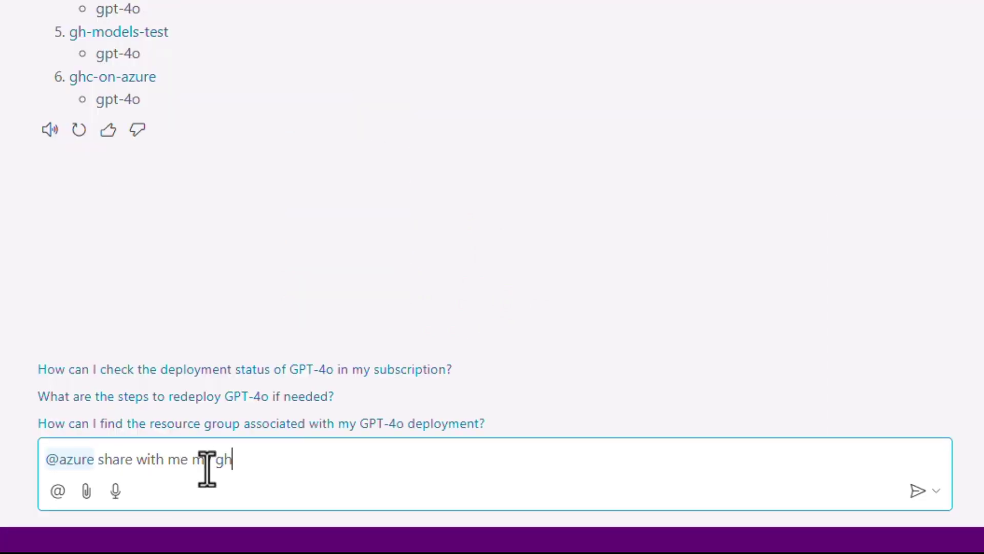
text(c-on-azure gpt-4o keys and endp)
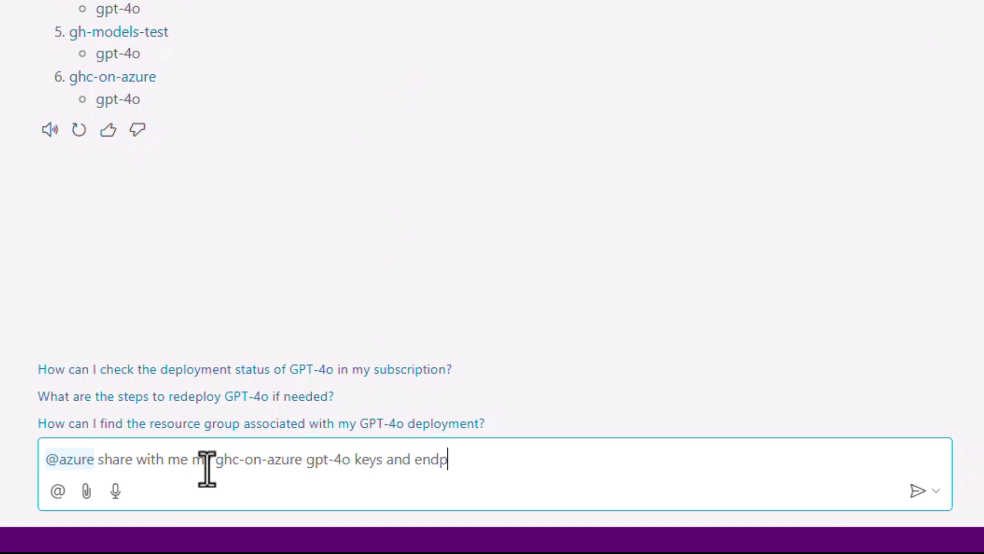
text(oint)
key(Return)
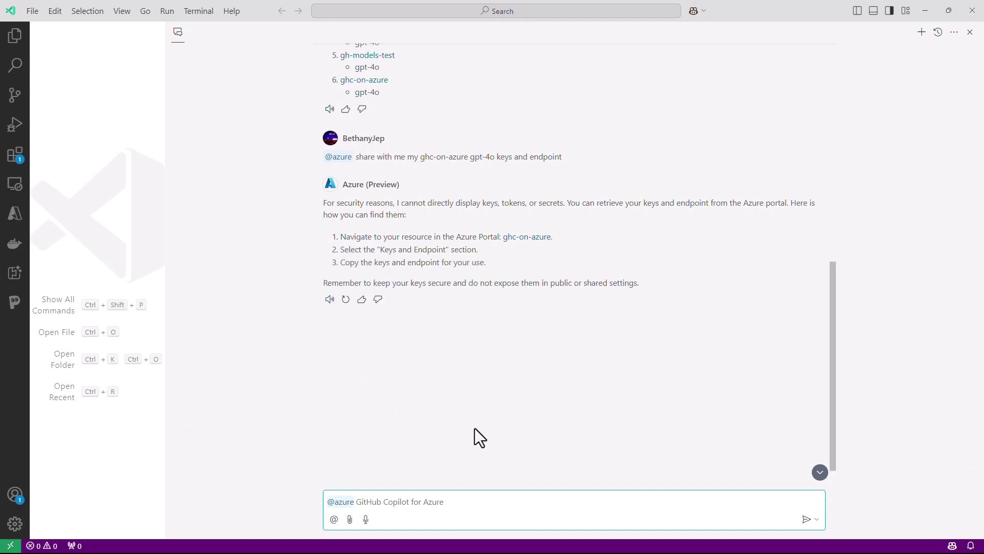
text(thanks, where do I hav)
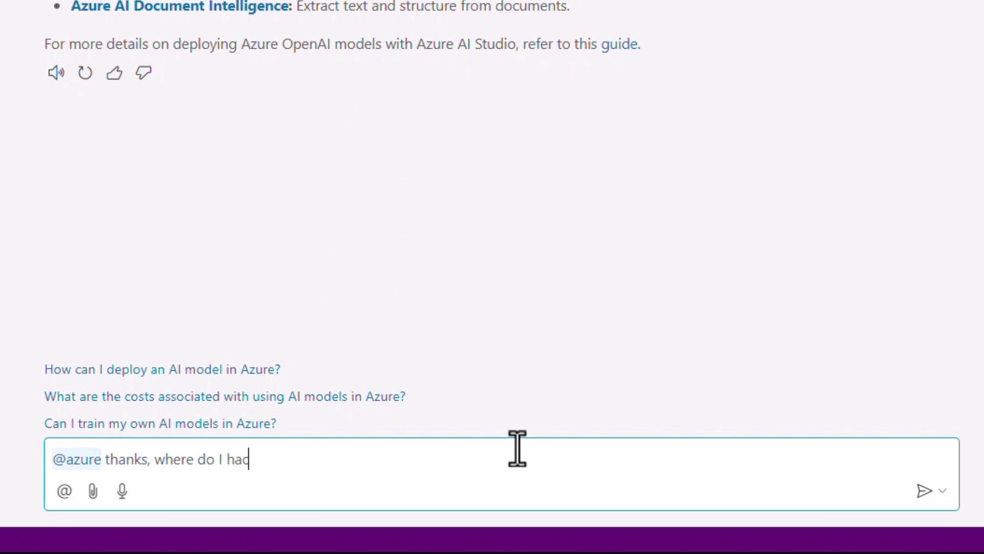
text(e gpt-4o-mini deployed)
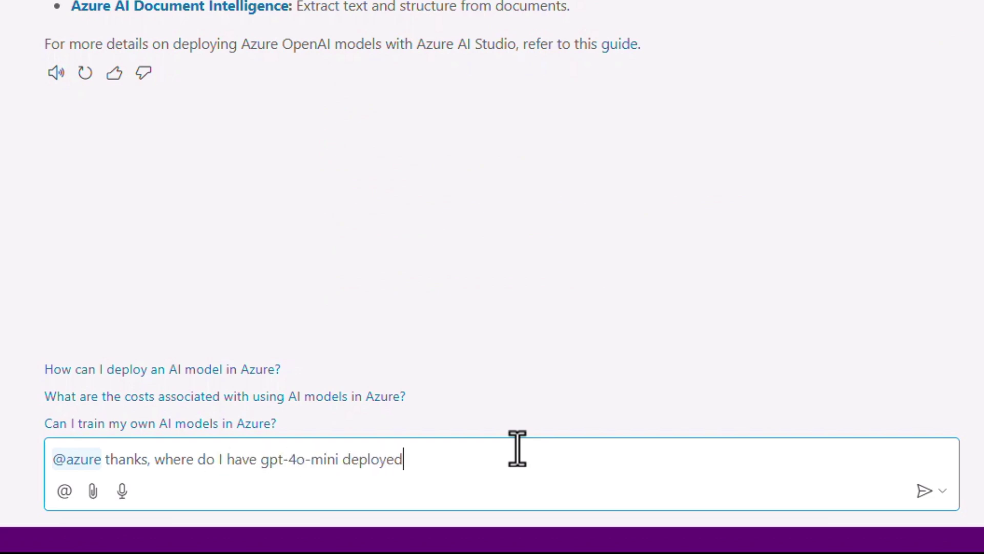
text(?)
key(Return)
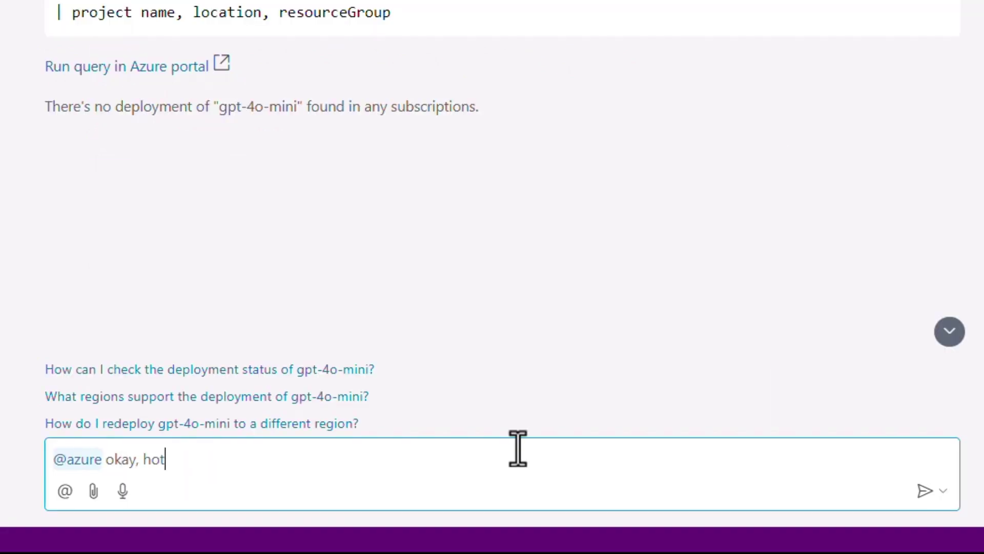
text(w then can I deploy)
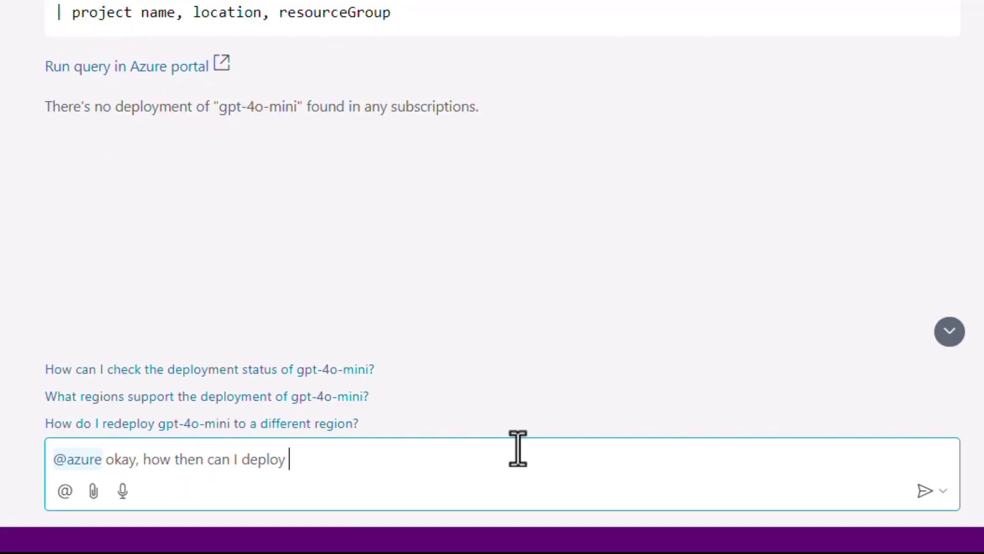
text( a gpt-4o-mini model?)
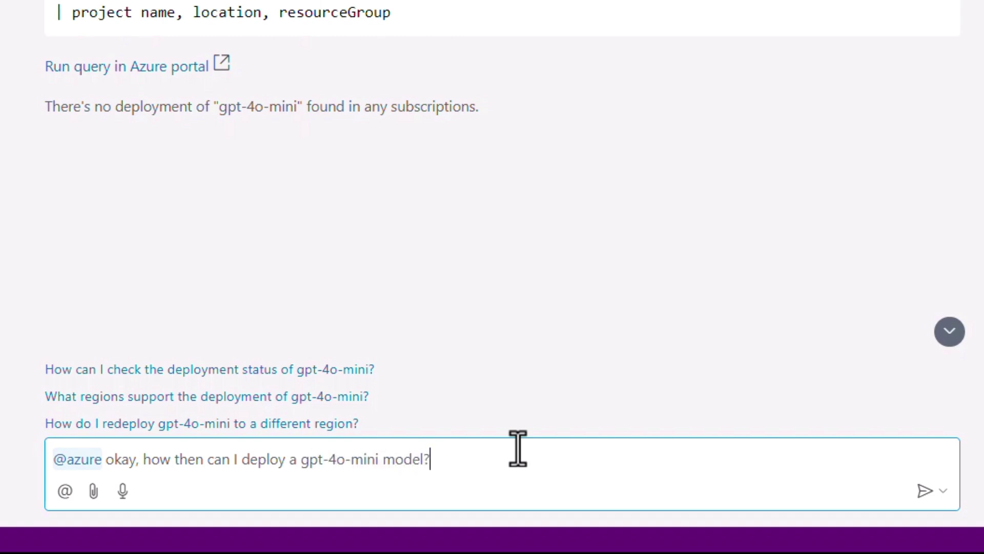
key(Return)
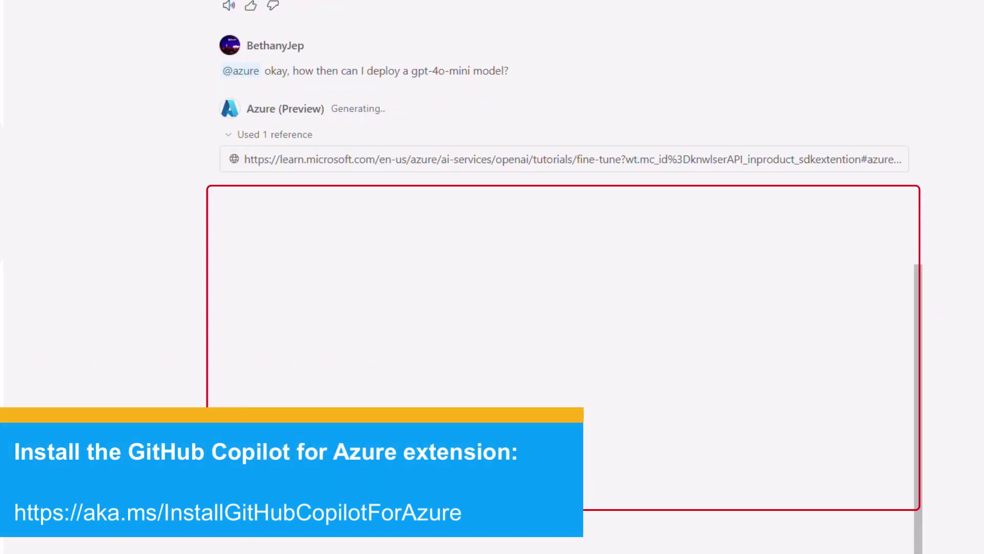